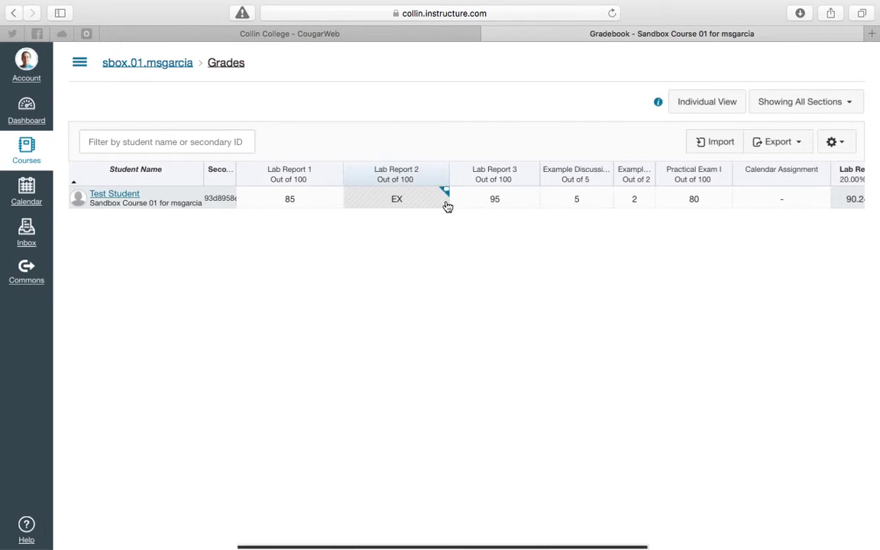
Step: Examine the test student's assignment scores, group percentages and total across the gradebook columns
{"action": "scroll", "coordinate": [446, 204], "scroll_direction": "right", "scroll_amount": 8}
{"action": "scroll", "coordinate": [447, 204], "scroll_direction": "right", "scroll_amount": 2}
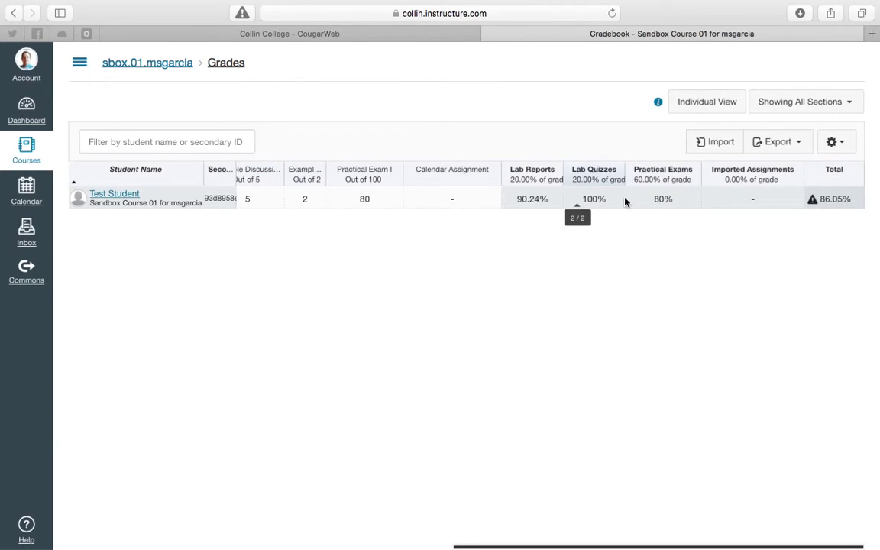
{"action": "scroll", "coordinate": [624, 201], "scroll_direction": "left", "scroll_amount": 2}
{"action": "scroll", "coordinate": [624, 201], "scroll_direction": "left", "scroll_amount": 4}
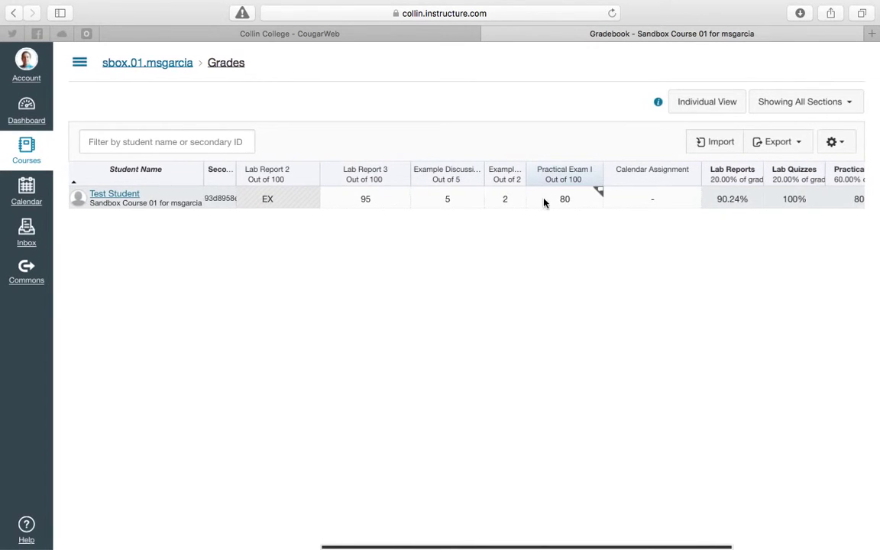
{"action": "scroll", "coordinate": [544, 202], "scroll_direction": "right", "scroll_amount": 3}
{"action": "scroll", "coordinate": [675, 198], "scroll_direction": "right", "scroll_amount": 3}
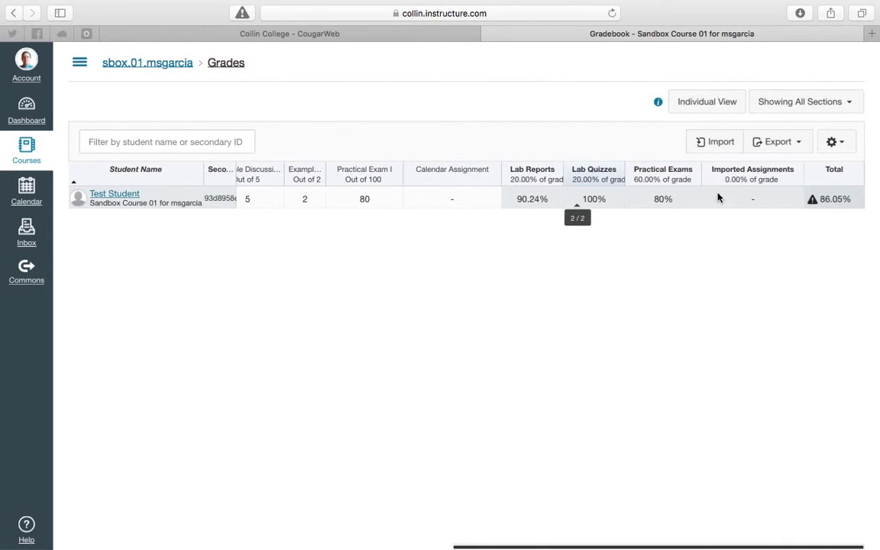
{"action": "mouse_move", "coordinate": [821, 200]}
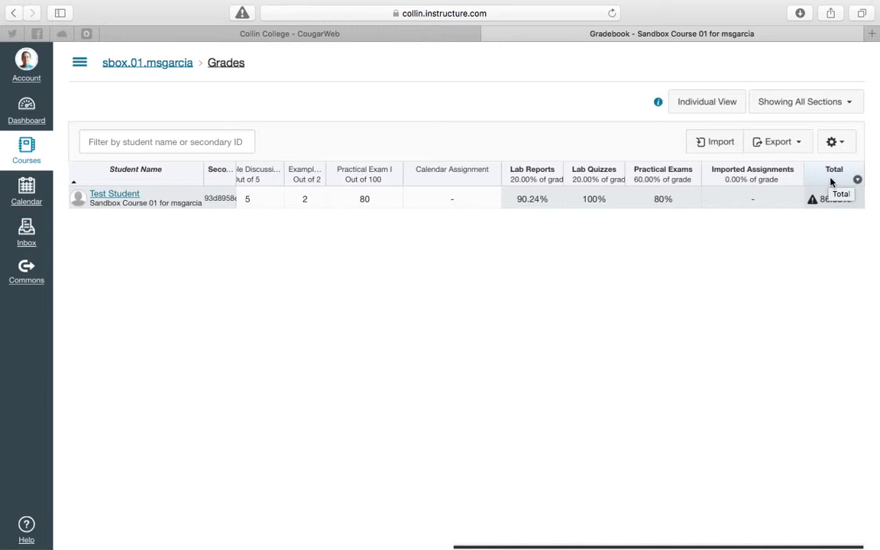
{"action": "scroll", "coordinate": [657, 198], "scroll_direction": "left", "scroll_amount": 10}
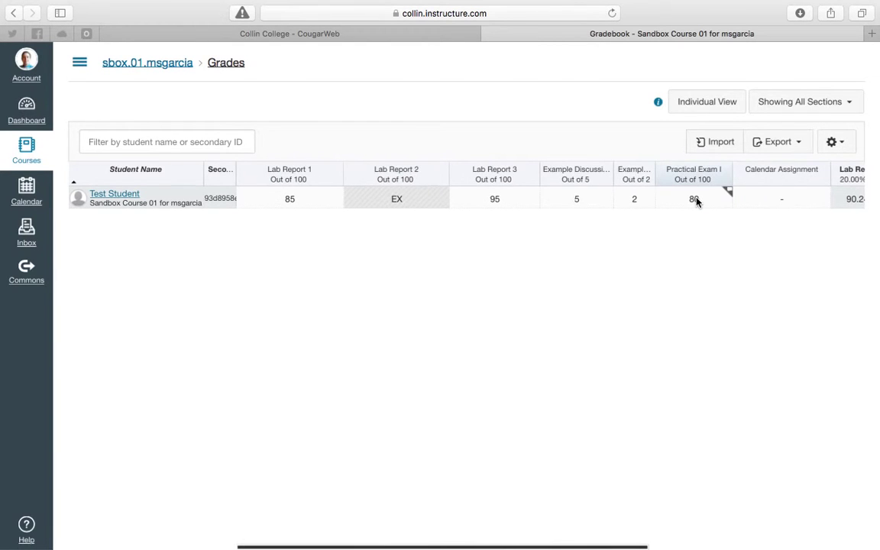
Step: Move the Total column to the front of the gradebook
{"action": "scroll", "coordinate": [467, 200], "scroll_direction": "right", "scroll_amount": 10}
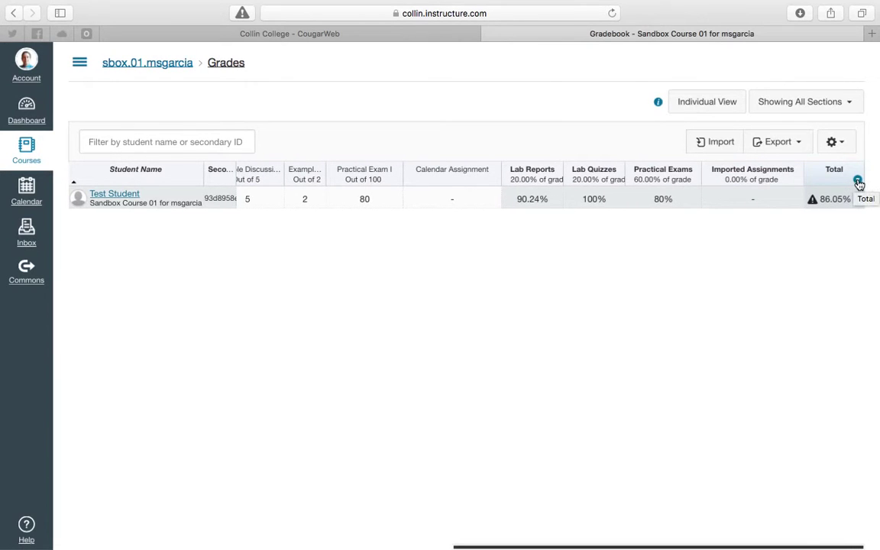
{"action": "left_click", "coordinate": [858, 181]}
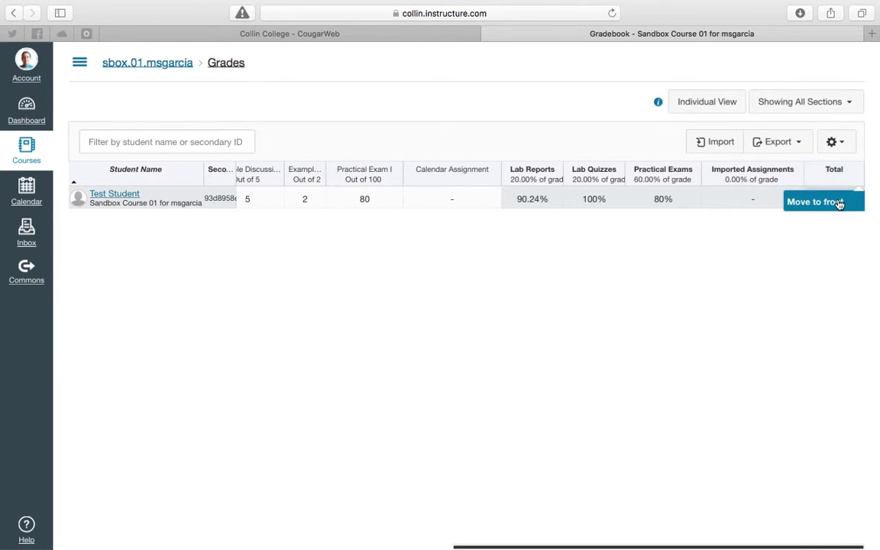
{"action": "left_click", "coordinate": [837, 203]}
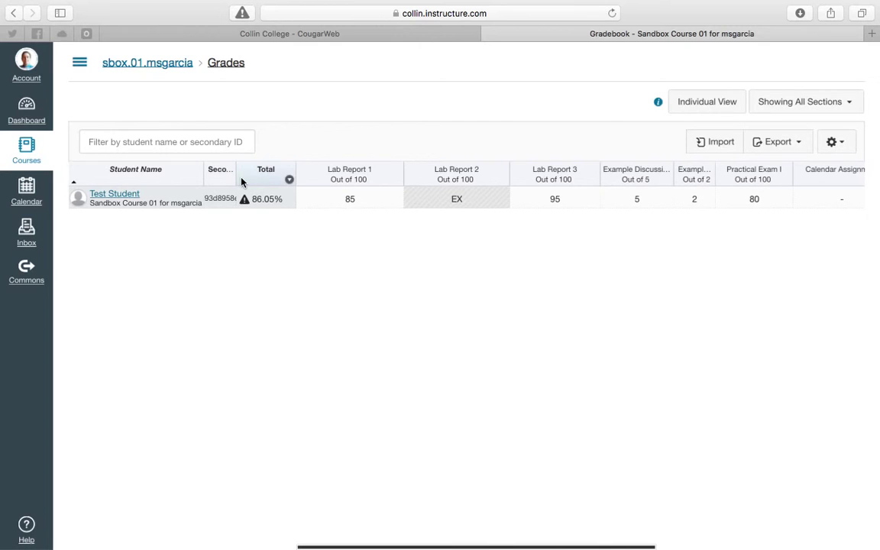
Step: Move the Total column back to the end of the gradebook and view it there
{"action": "left_click", "coordinate": [289, 180]}
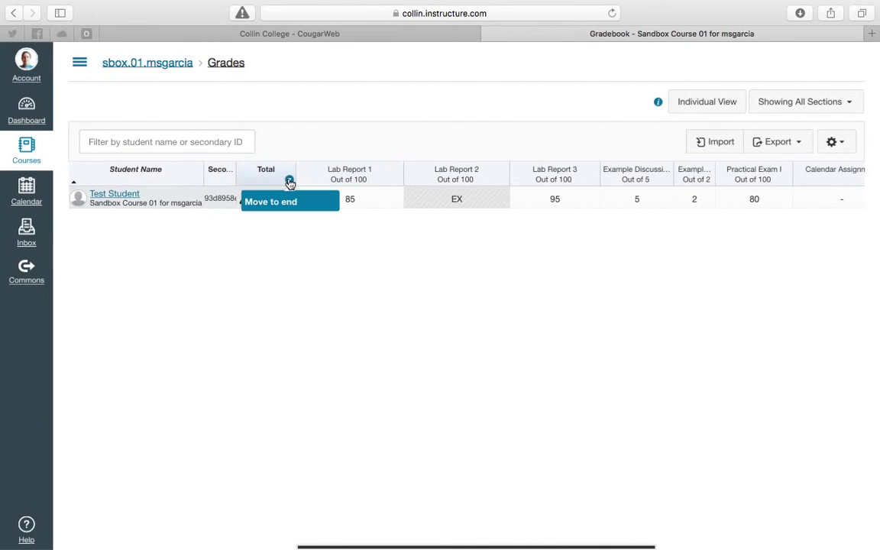
{"action": "left_click", "coordinate": [290, 181]}
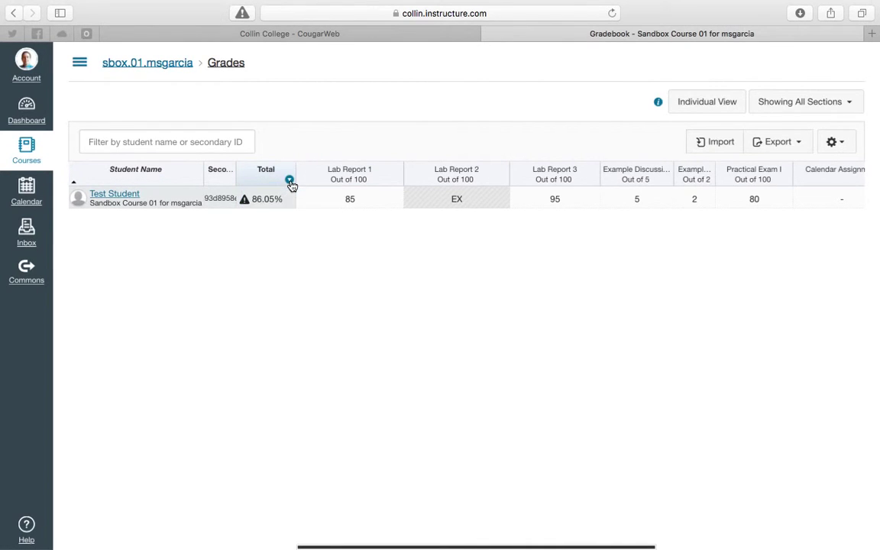
{"action": "left_click", "coordinate": [290, 182]}
{"action": "left_click", "coordinate": [291, 205]}
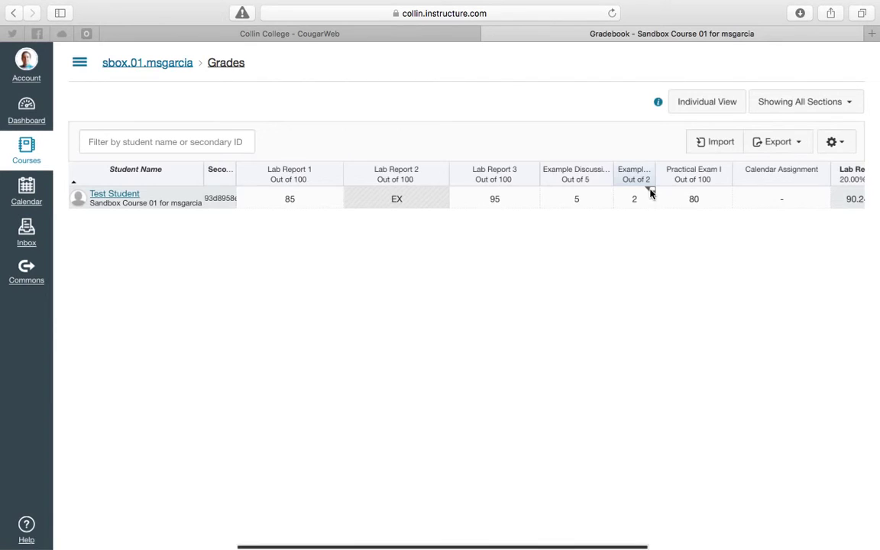
{"action": "scroll", "coordinate": [650, 193], "scroll_direction": "right", "scroll_amount": 5}
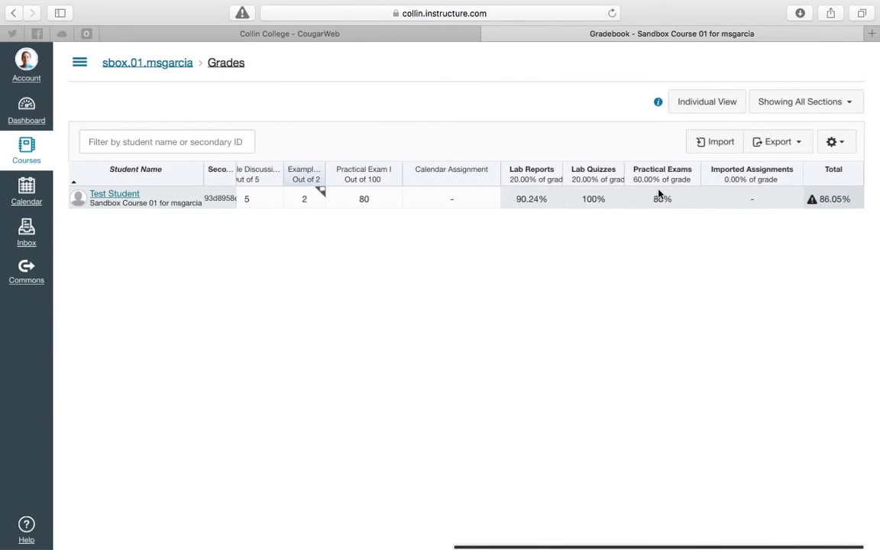
{"action": "mouse_move", "coordinate": [822, 201]}
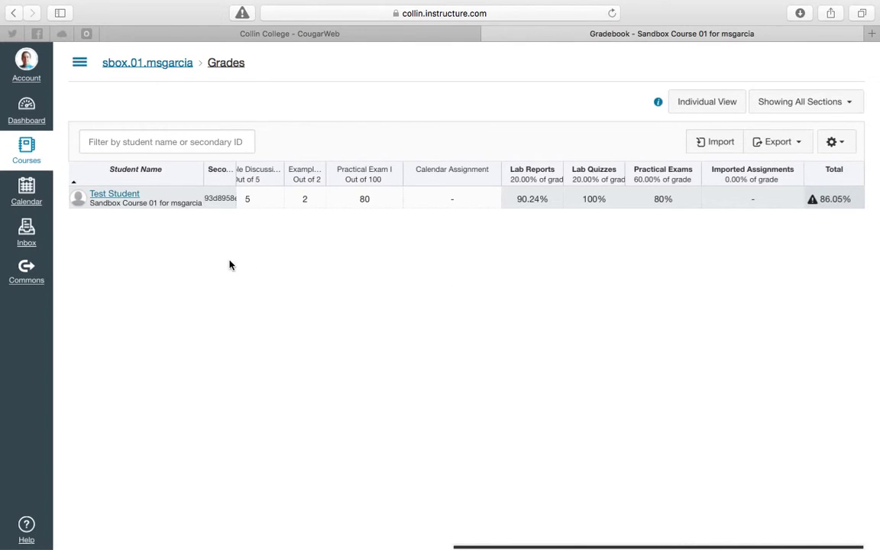
Step: Enable the course grading scheme in the course settings
{"action": "left_click", "coordinate": [79, 63]}
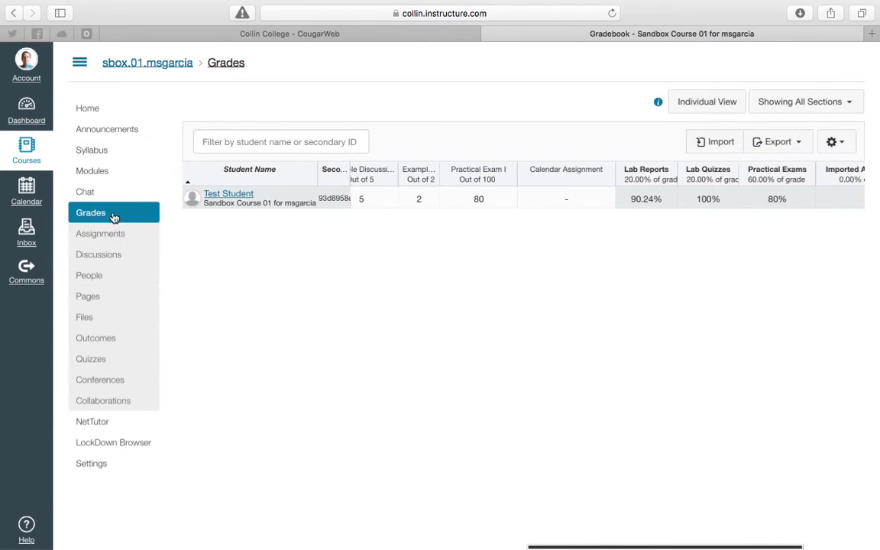
{"action": "left_click", "coordinate": [98, 468]}
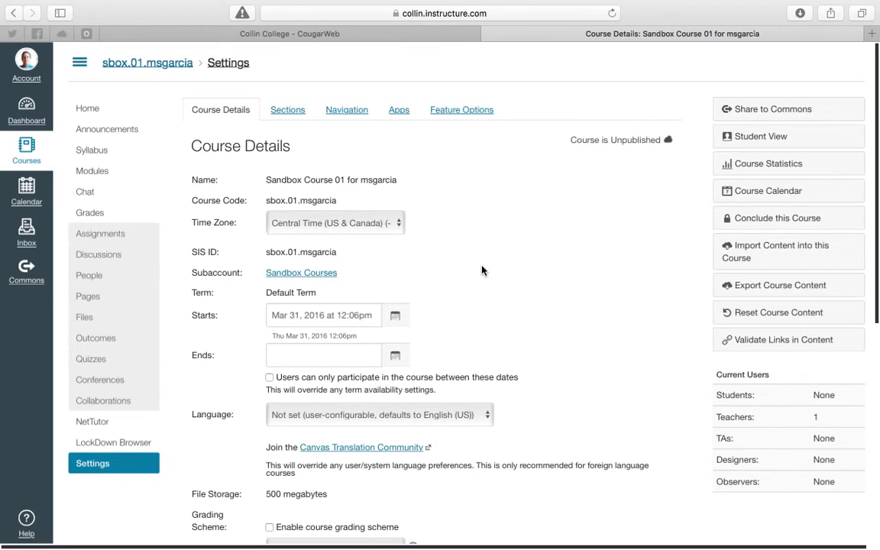
{"action": "scroll", "coordinate": [482, 270], "scroll_direction": "down", "scroll_amount": 2}
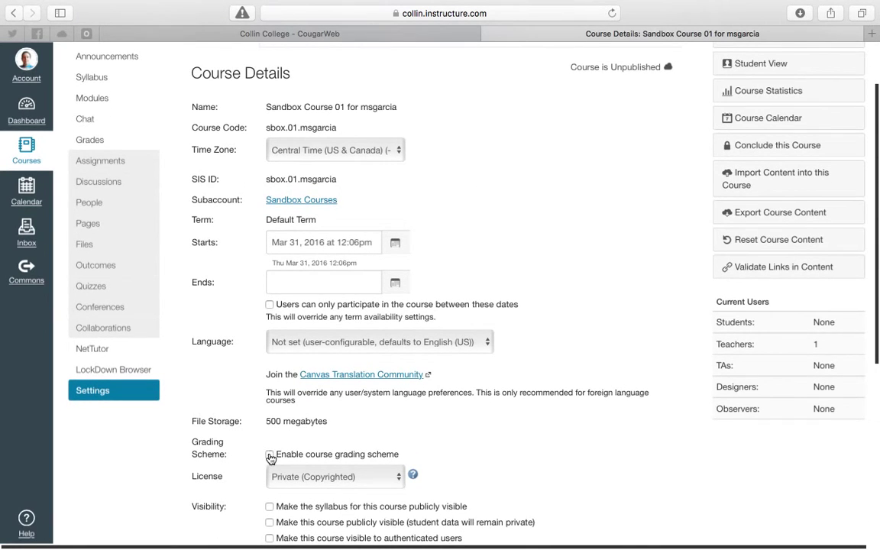
{"action": "left_click", "coordinate": [270, 455]}
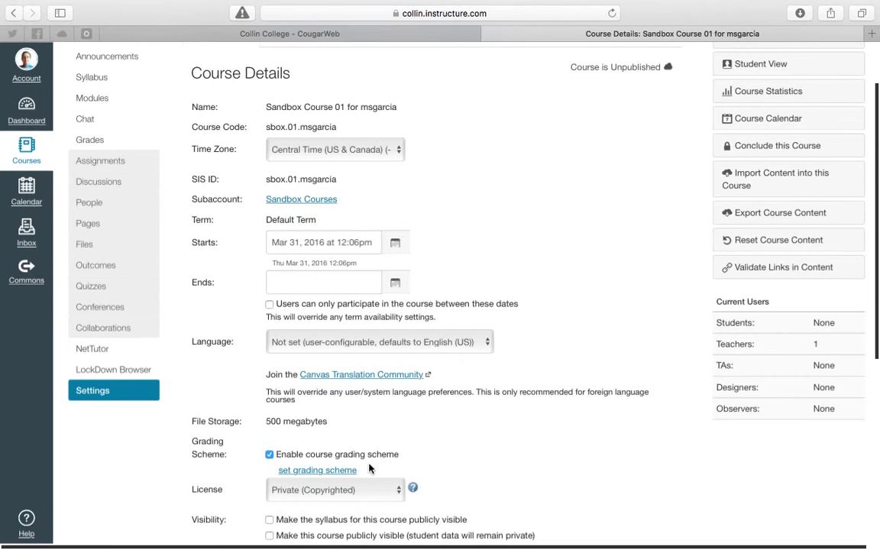
Step: Open the grading scheme for editing and remove the D-, D, D+, C-, C, C+ and B- rows
{"action": "left_click", "coordinate": [319, 470]}
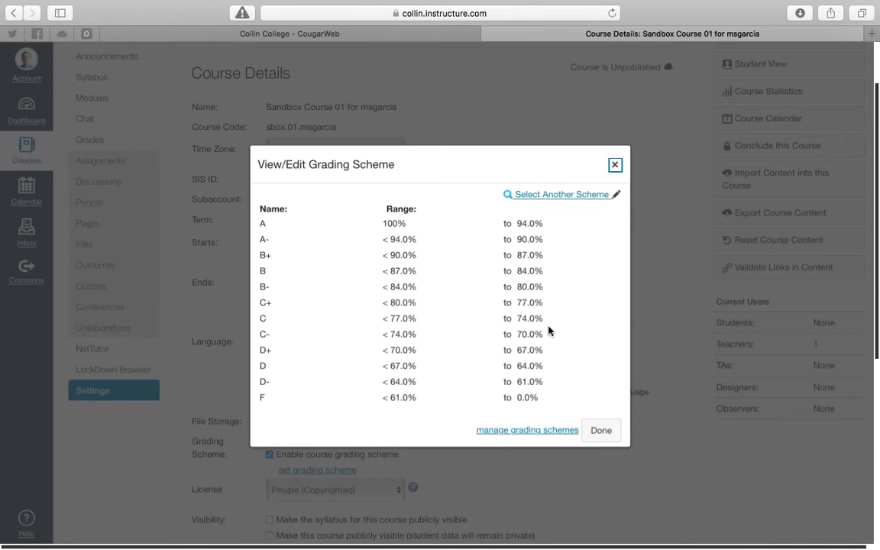
{"action": "left_click", "coordinate": [618, 196]}
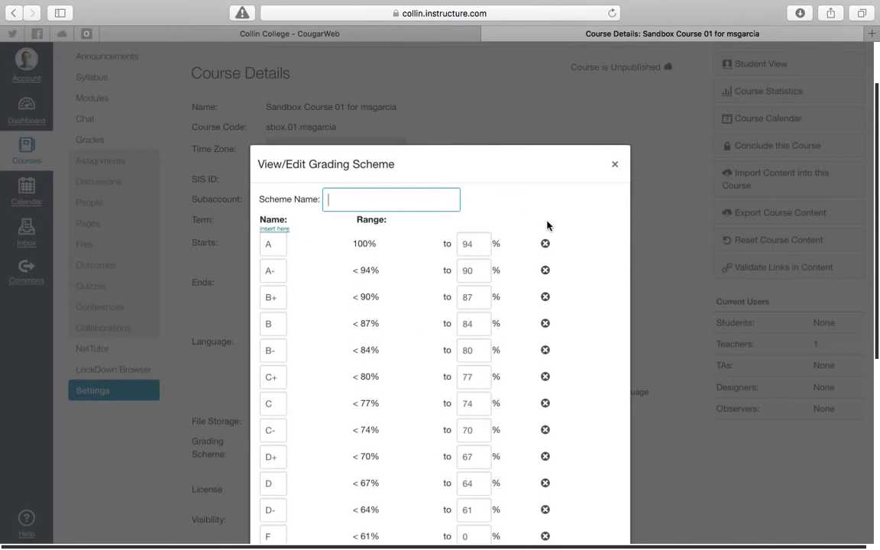
{"action": "scroll", "coordinate": [513, 285], "scroll_direction": "down", "scroll_amount": 5}
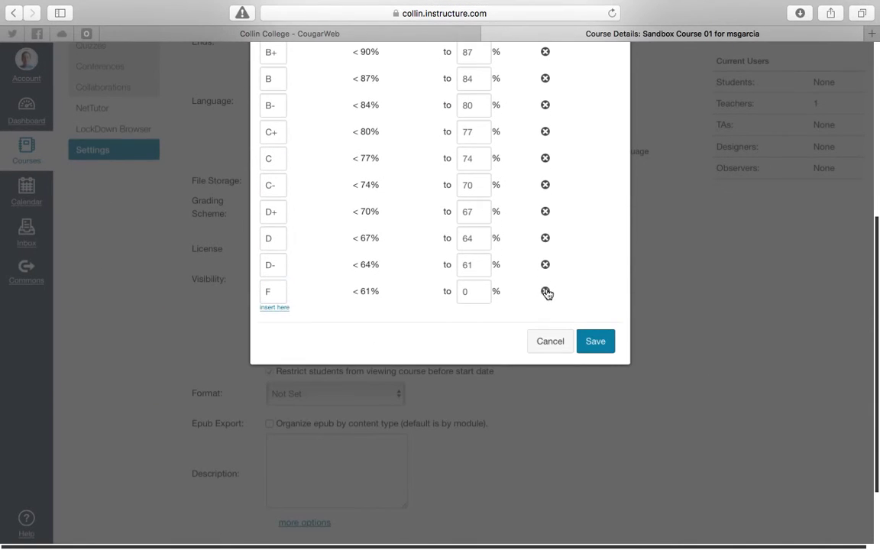
{"action": "left_click", "coordinate": [546, 266]}
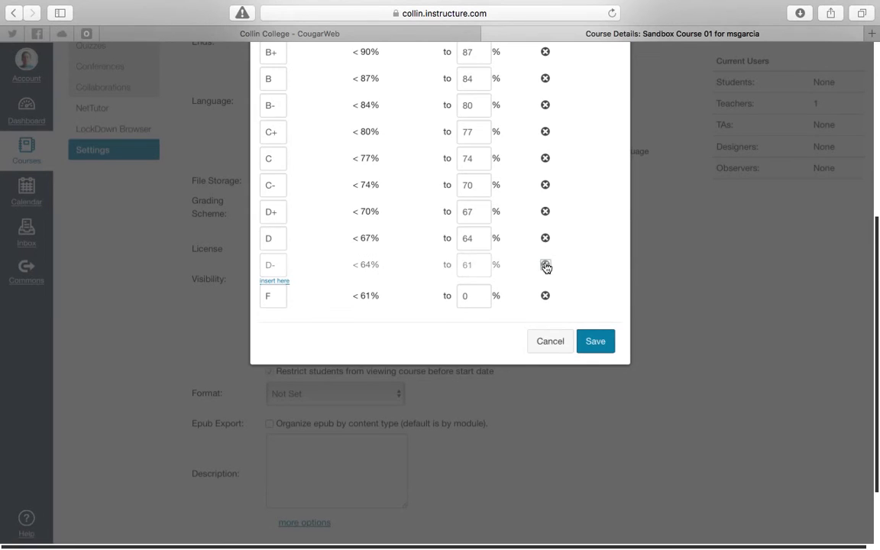
{"action": "left_click", "coordinate": [545, 238]}
{"action": "left_click", "coordinate": [545, 212]}
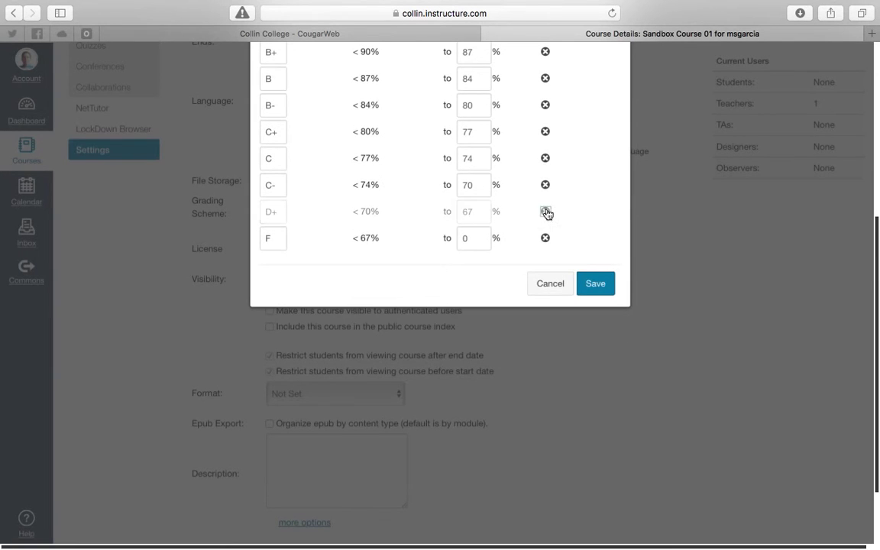
{"action": "left_click", "coordinate": [545, 186]}
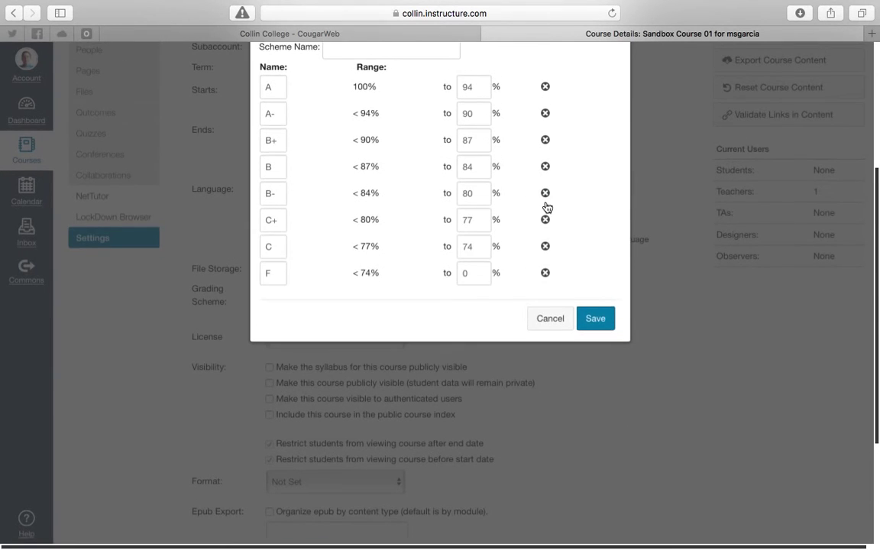
{"action": "left_click", "coordinate": [546, 248]}
{"action": "left_click", "coordinate": [544, 221]}
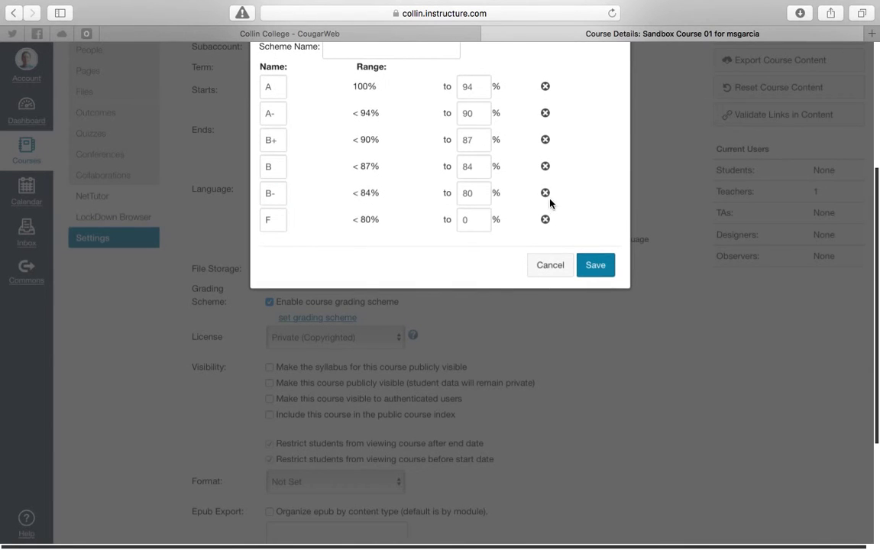
{"action": "left_click", "coordinate": [546, 193]}
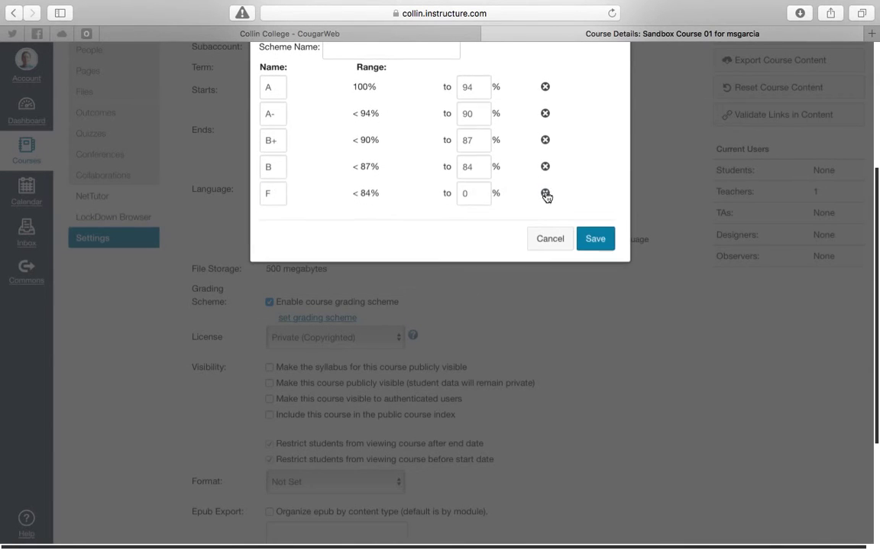
Step: Rename the three grade rows between A and F as B, C and D
{"action": "double_click", "coordinate": [274, 118]}
{"action": "type", "text": "B"}
{"action": "left_click", "coordinate": [269, 143]}
{"action": "key", "text": "BackSpace"}
{"action": "key", "text": "BackSpace"}
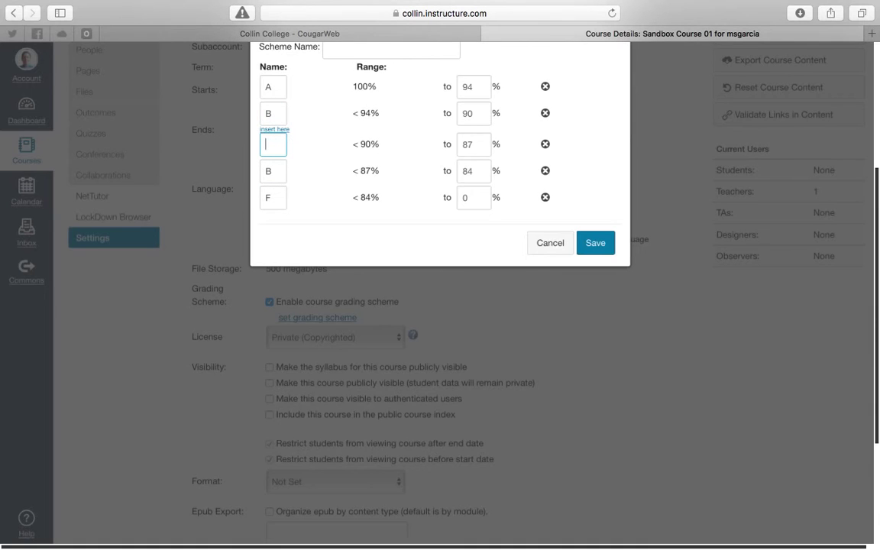
{"action": "double_click", "coordinate": [270, 172]}
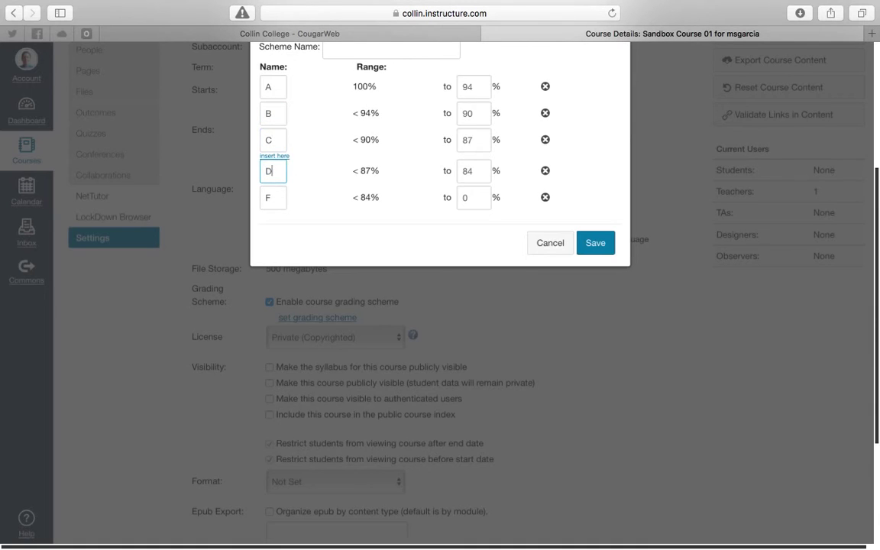
Step: Set the lower limit of grade A to 89.5% and of grade B to 79.5%
{"action": "scroll", "coordinate": [487, 148], "scroll_direction": "up", "scroll_amount": 3}
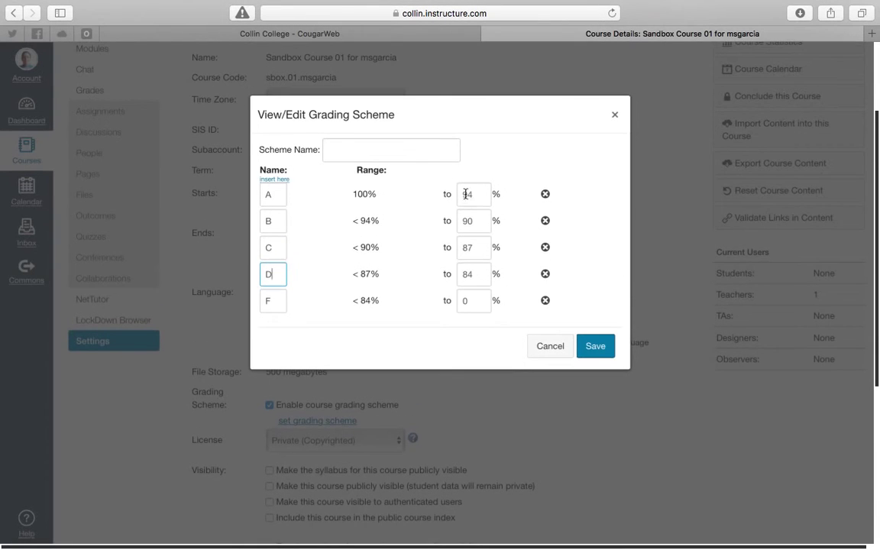
{"action": "double_click", "coordinate": [469, 192]}
{"action": "type", "text": "8"}
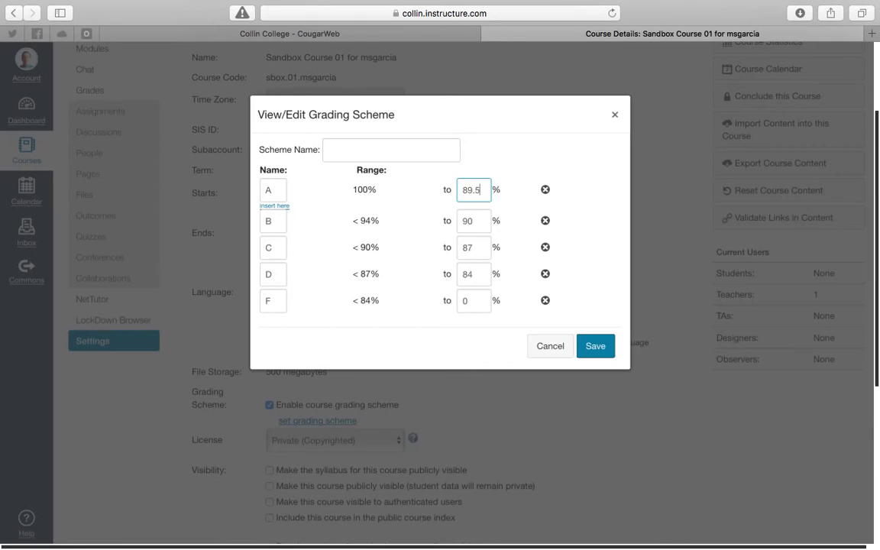
{"action": "type", "text": "9.5"}
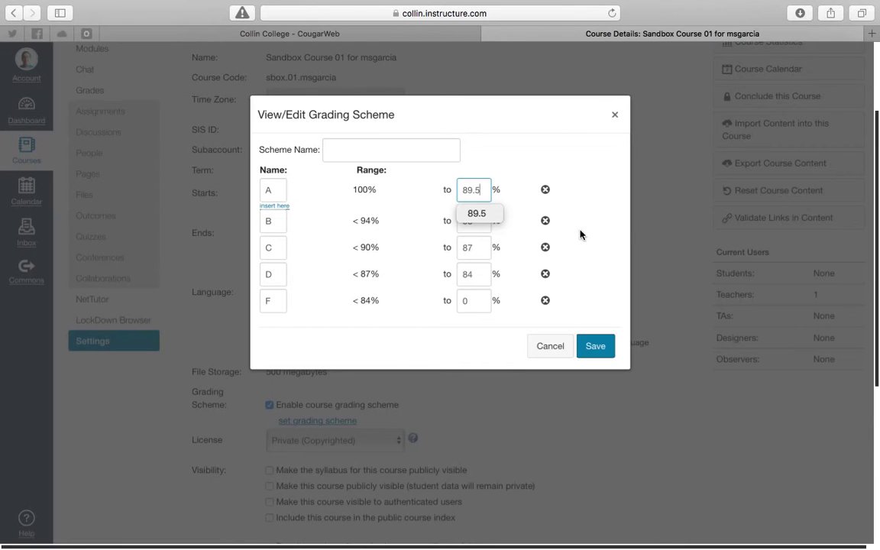
{"action": "left_click", "coordinate": [607, 229]}
{"action": "double_click", "coordinate": [468, 217]}
{"action": "type", "text": "79.5"}
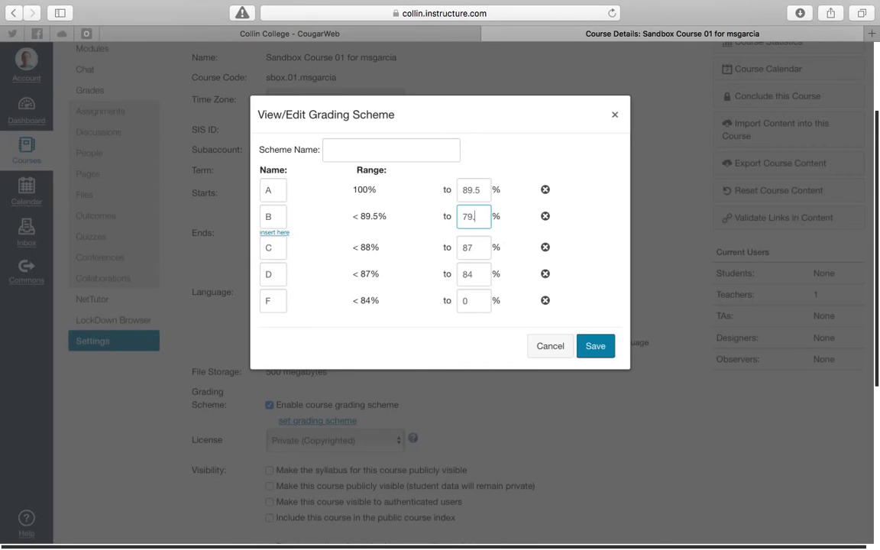
{"action": "left_click", "coordinate": [596, 261]}
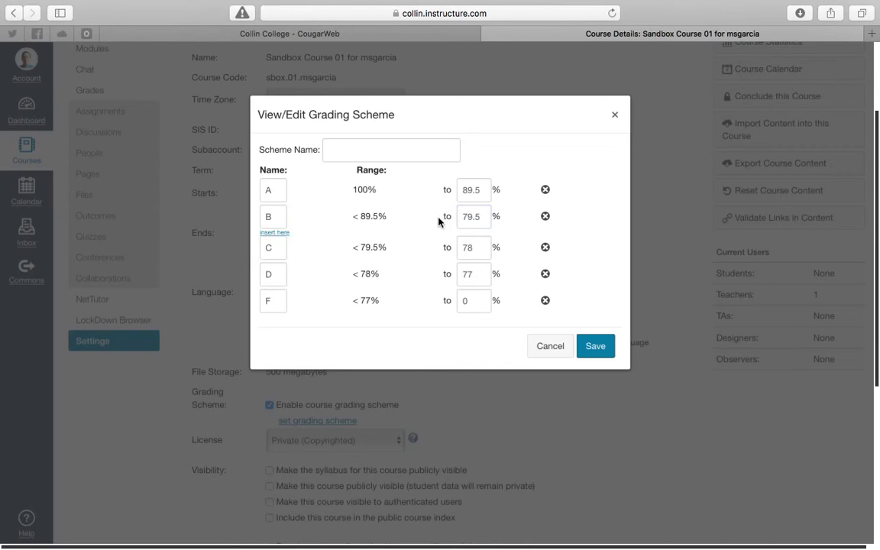
Step: Set the lower limit of grade C to 69.5% and of grade D to 59.5%
{"action": "double_click", "coordinate": [475, 251]}
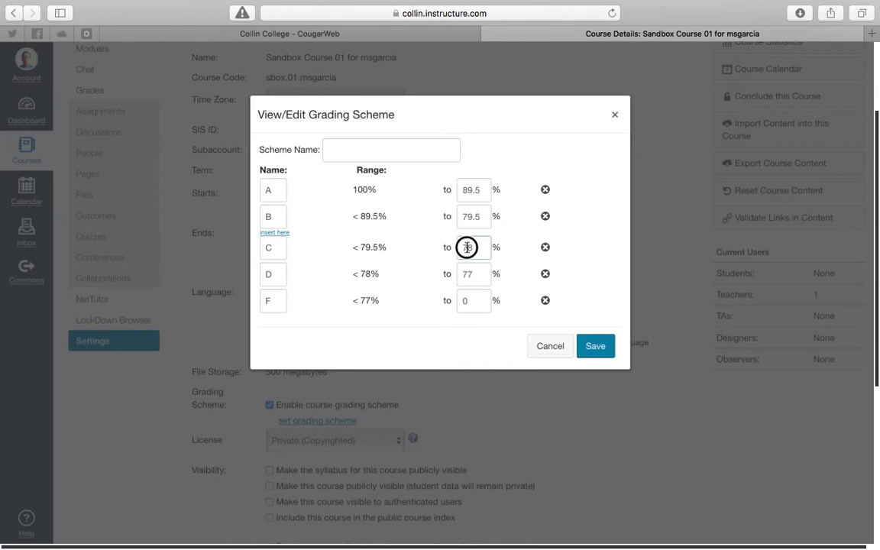
{"action": "type", "text": "69.5"}
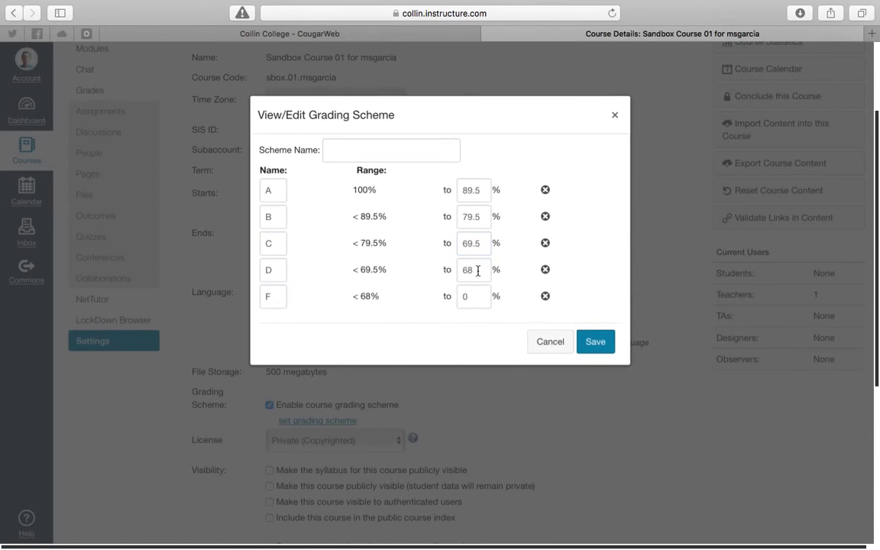
{"action": "double_click", "coordinate": [469, 272]}
{"action": "type", "text": "59.5"}
{"action": "left_click", "coordinate": [604, 291]}
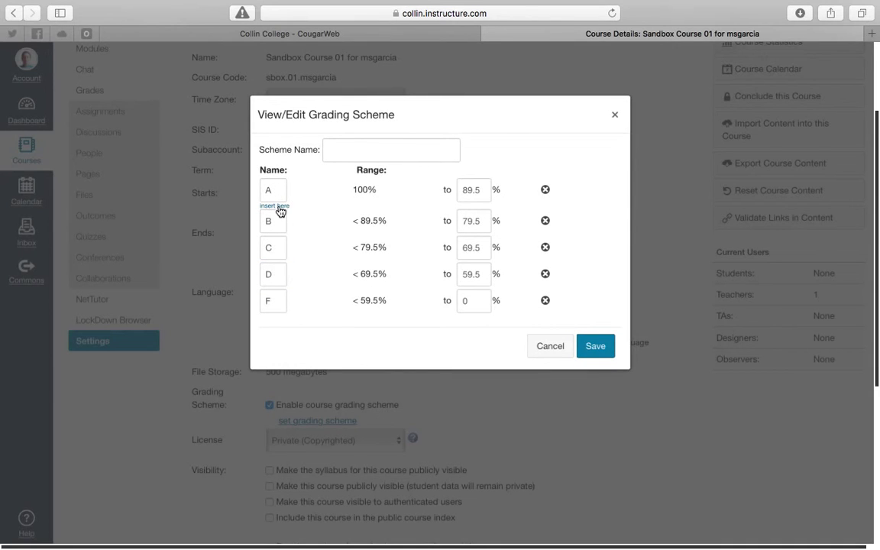
Step: Insert a blank grade row between A and B, and remove that row again
{"action": "left_click", "coordinate": [280, 212]}
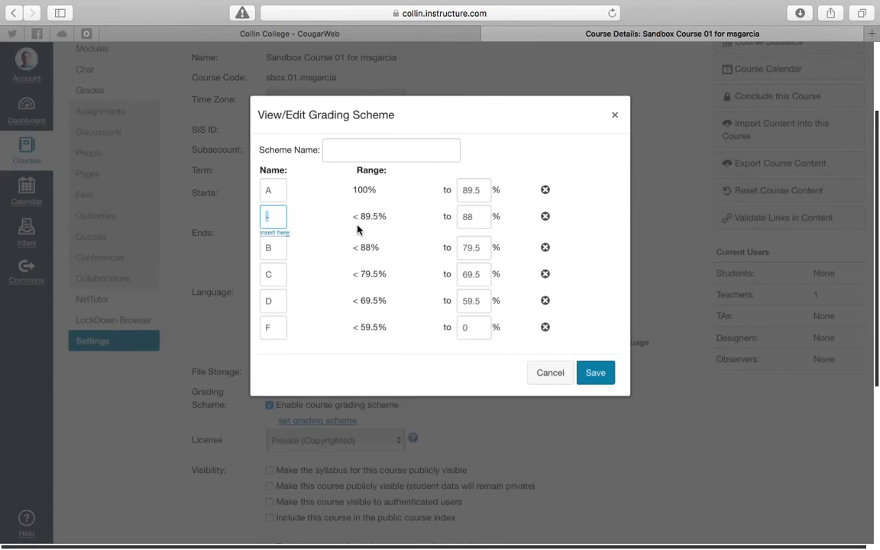
{"action": "left_click", "coordinate": [545, 219]}
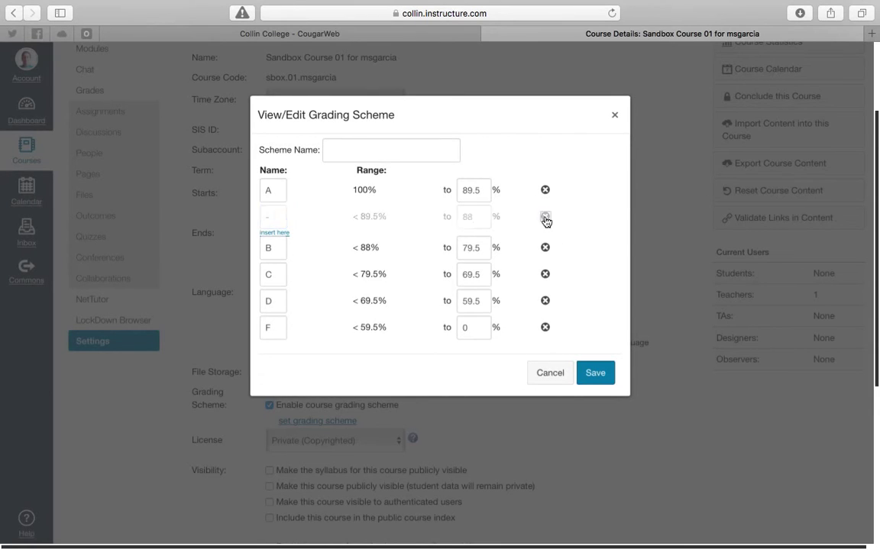
Step: Name the grading scheme "Standard Scheme", save it and close the scheme dialog
{"action": "left_click", "coordinate": [349, 145]}
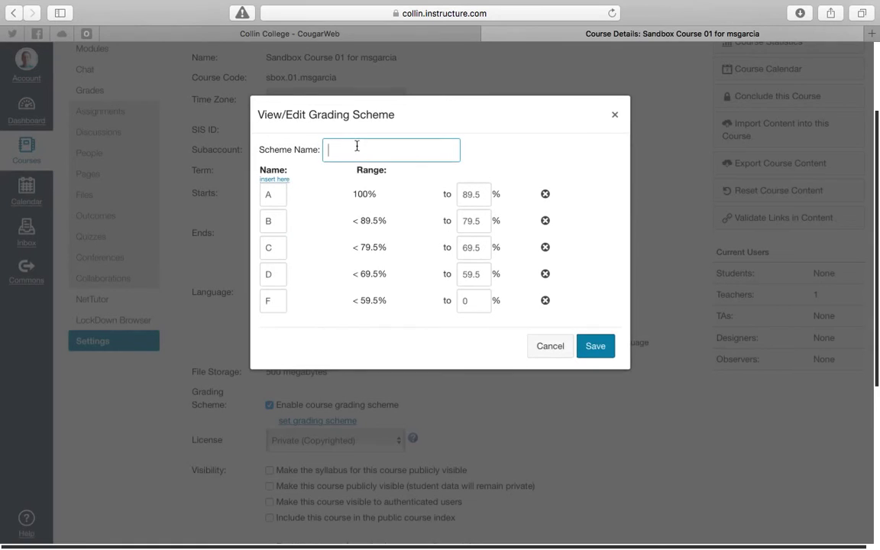
{"action": "type", "text": "Standard Scheme"}
{"action": "left_click", "coordinate": [593, 346]}
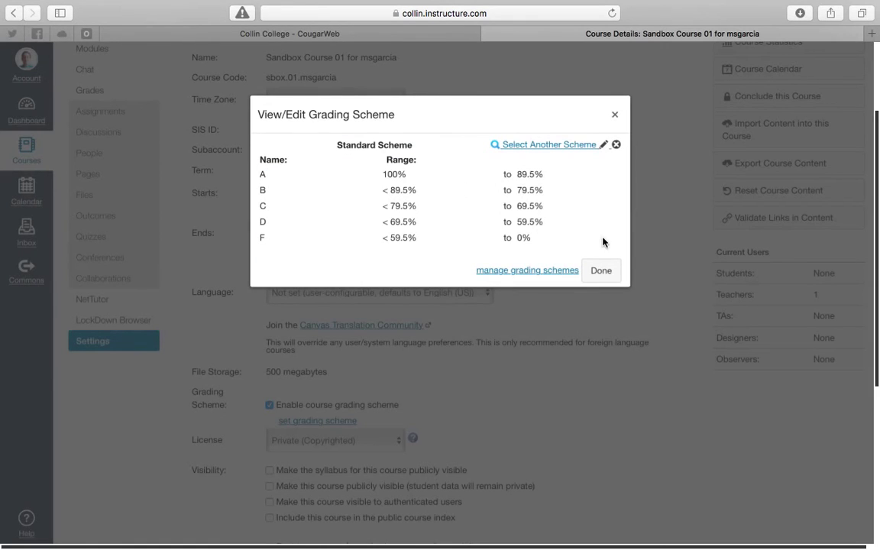
{"action": "left_click", "coordinate": [607, 271]}
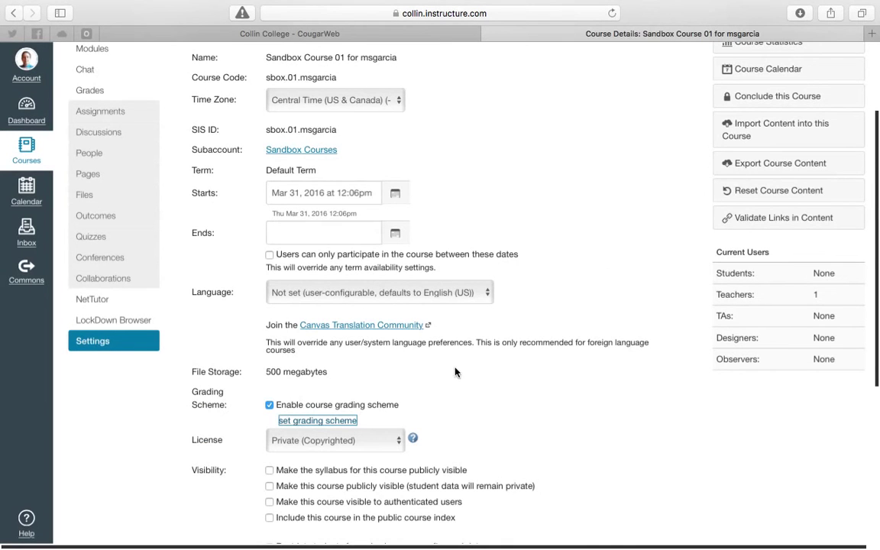
Step: Update the course details so that the course grading scheme is saved
{"action": "scroll", "coordinate": [478, 401], "scroll_direction": "down", "scroll_amount": 3}
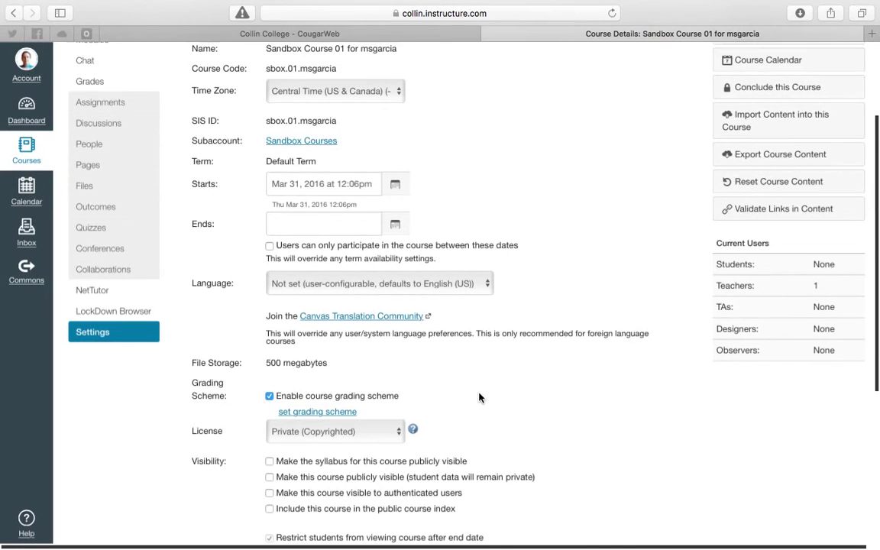
{"action": "scroll", "coordinate": [536, 293], "scroll_direction": "down", "scroll_amount": 10}
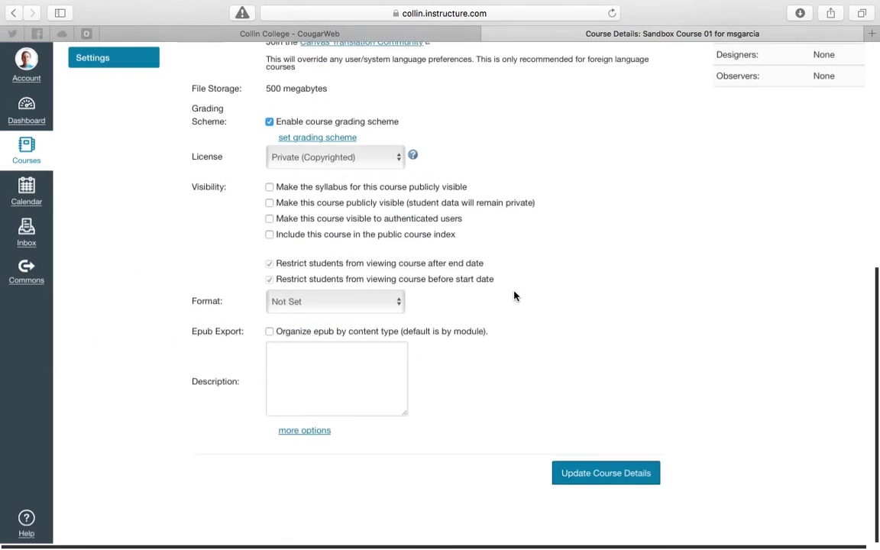
{"action": "left_click", "coordinate": [597, 478]}
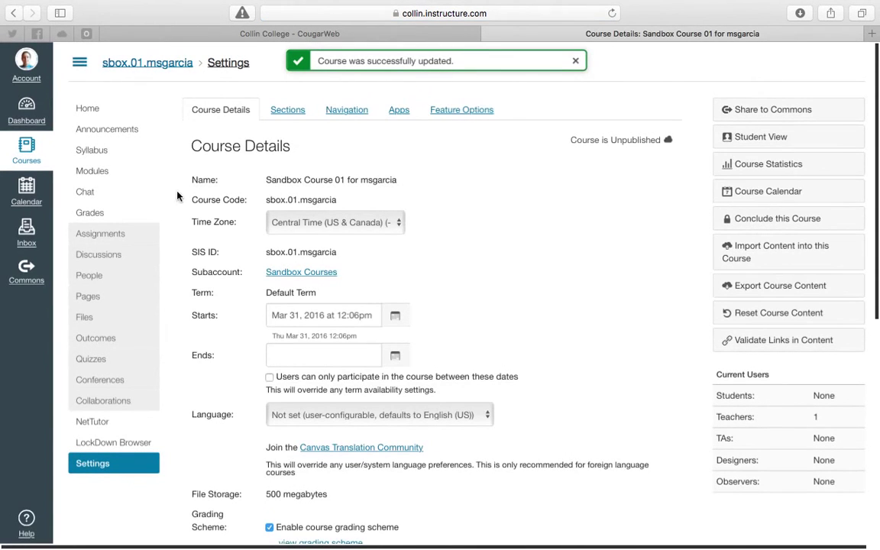
Step: Open the course gradebook and move the Total column to the front
{"action": "left_click", "coordinate": [93, 215]}
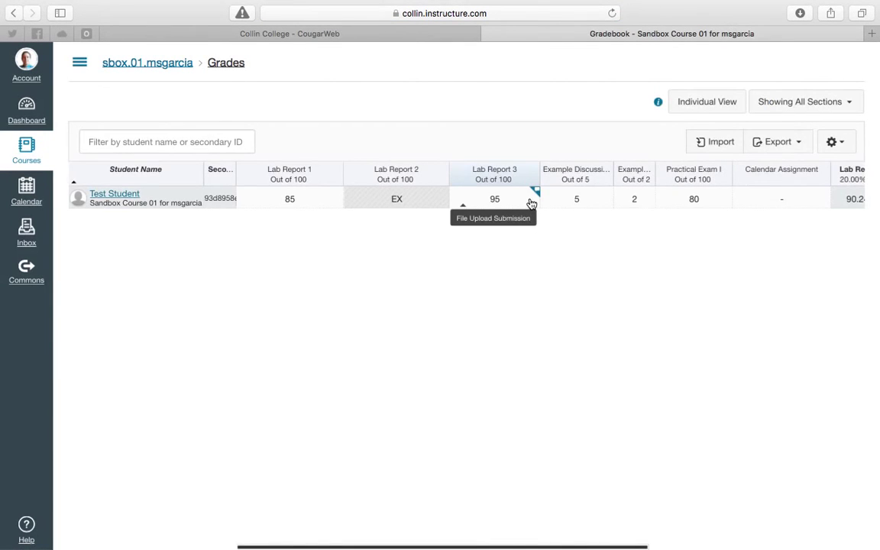
{"action": "scroll", "coordinate": [531, 202], "scroll_direction": "right", "scroll_amount": 5}
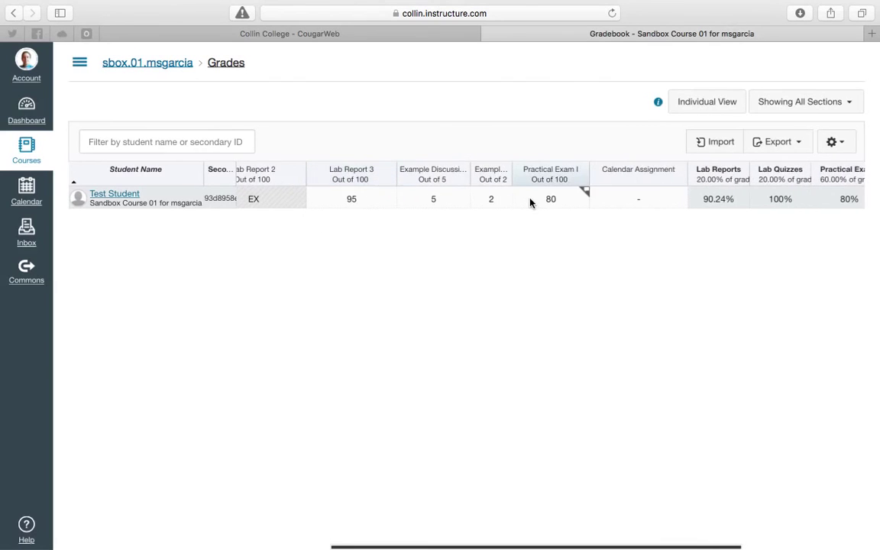
{"action": "scroll", "coordinate": [531, 202], "scroll_direction": "right", "scroll_amount": 6}
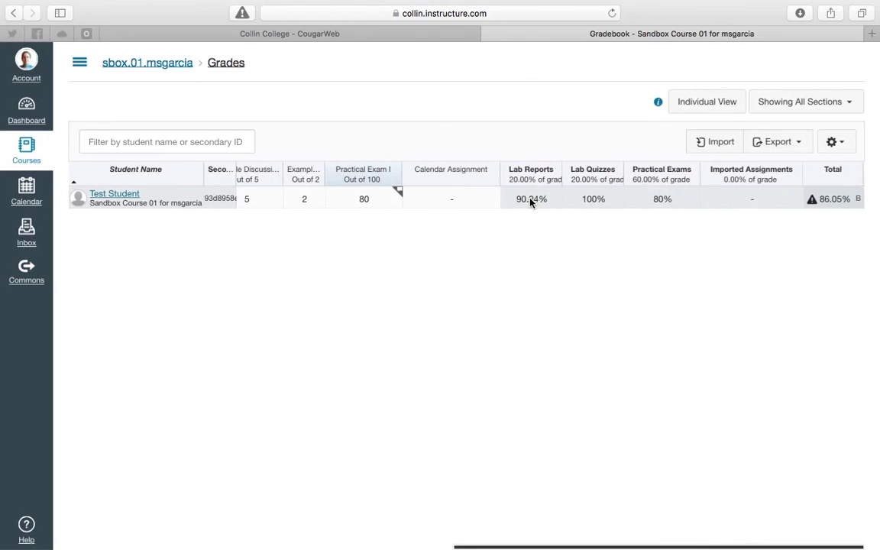
{"action": "mouse_move", "coordinate": [831, 200]}
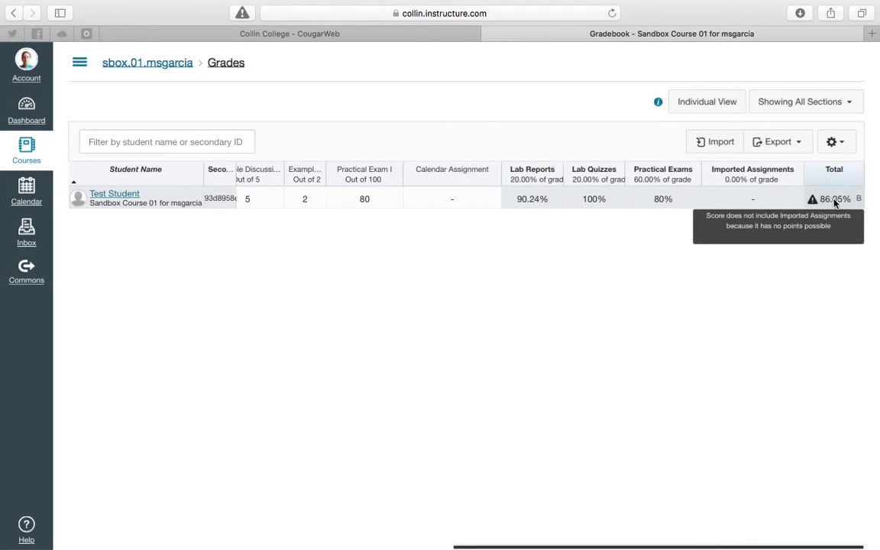
{"action": "left_click", "coordinate": [856, 180]}
{"action": "left_click", "coordinate": [843, 203]}
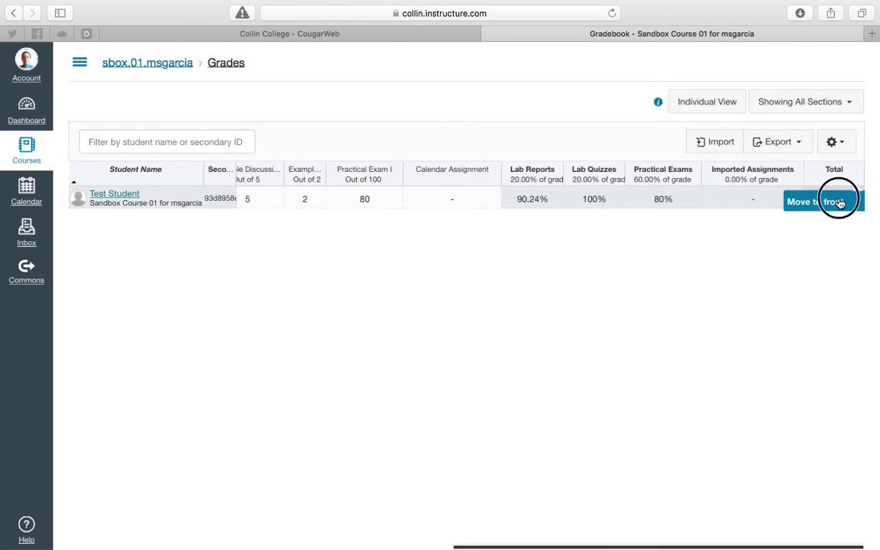